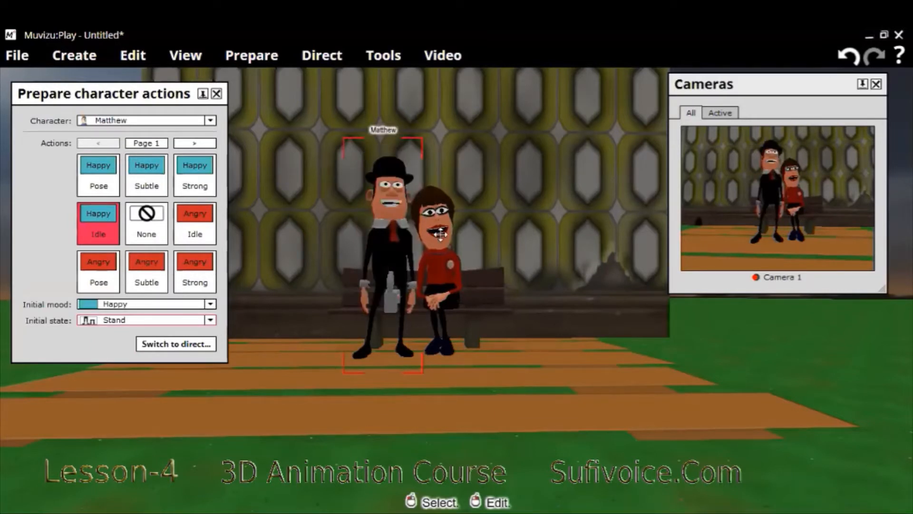
Set Emily's initial state to Stand in her prepared character actions and move her slightly away from Matthew
{"action": "left_click", "coordinate": [217, 93]}
{"action": "left_click", "coordinate": [267, 59]}
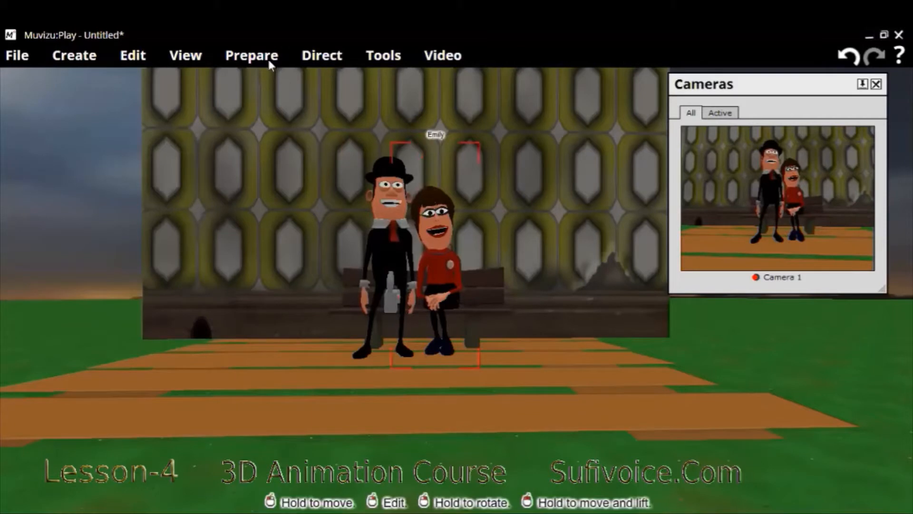
{"action": "left_click", "coordinate": [291, 88]}
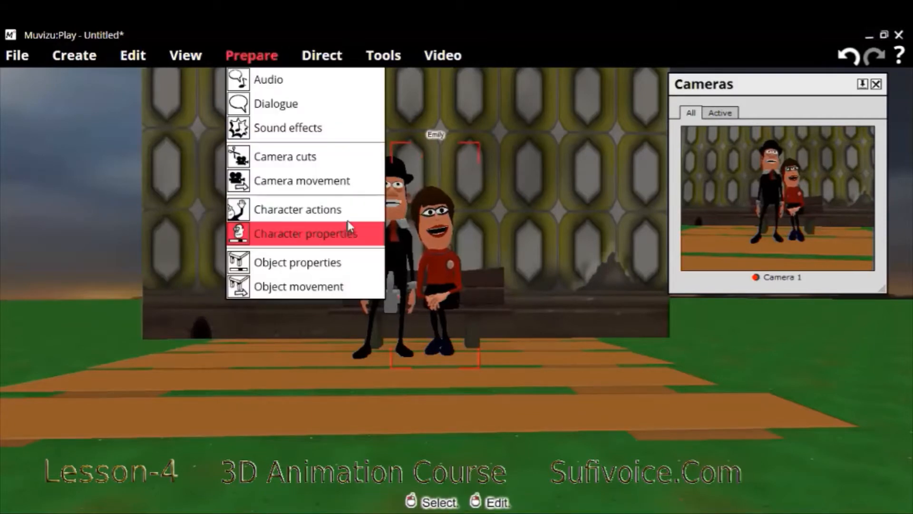
{"action": "left_click", "coordinate": [347, 220]}
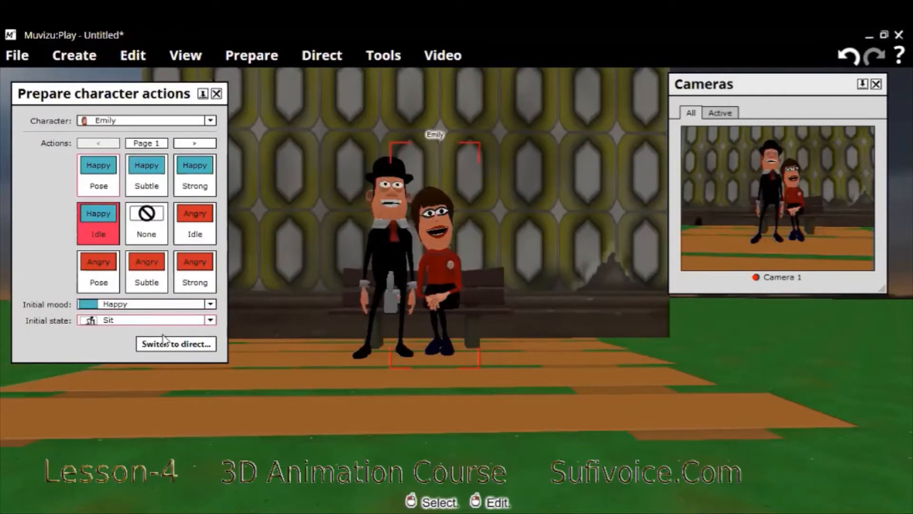
{"action": "left_click", "coordinate": [163, 320]}
{"action": "left_click", "coordinate": [164, 332]}
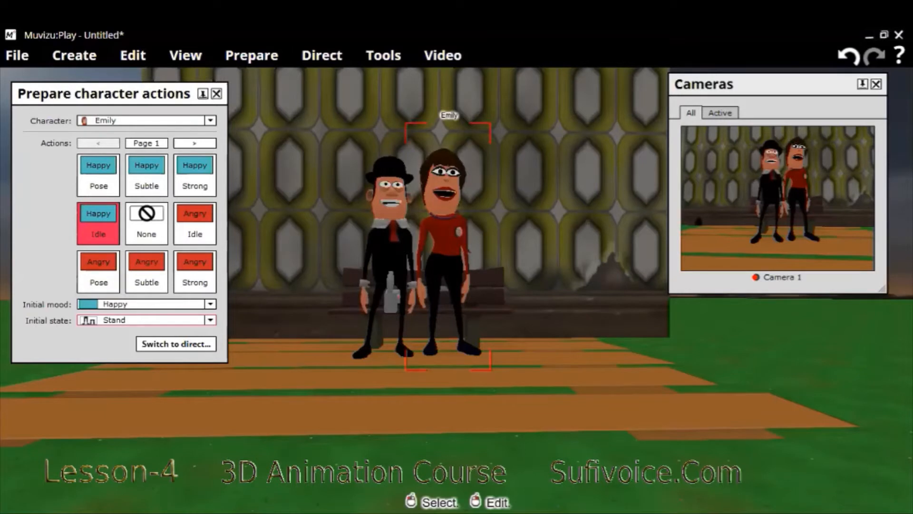
{"action": "left_click_drag", "start_coordinate": [448, 252], "coordinate": [456, 252]}
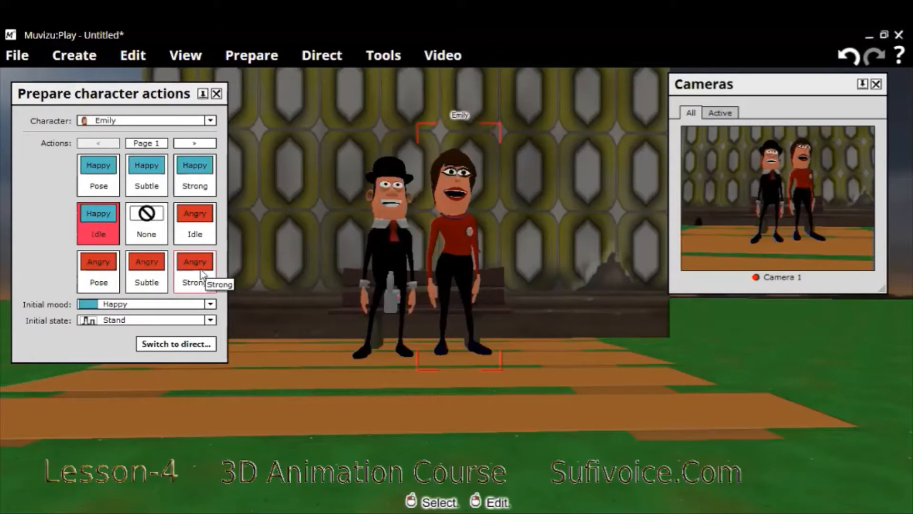
Replace the Happy Strong action in Matthew's prepared character actions with the Conversational 1 pose
{"action": "left_click", "coordinate": [374, 259]}
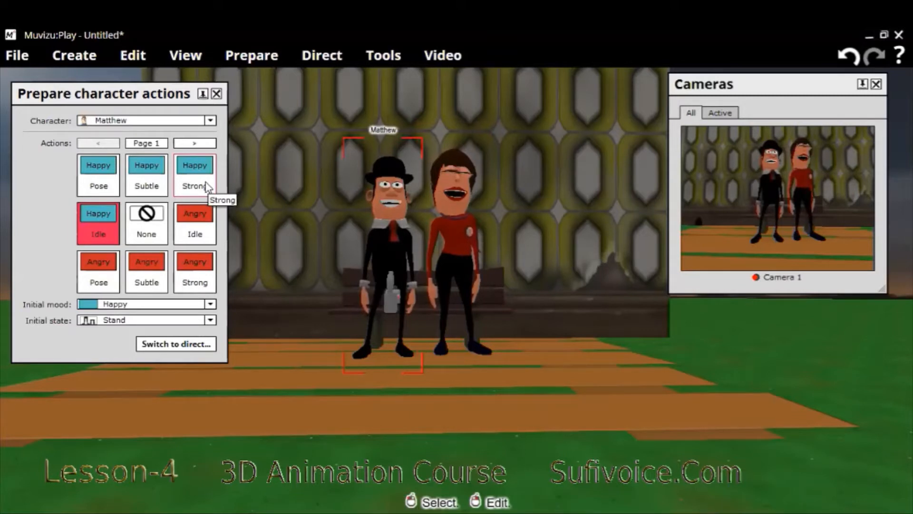
{"action": "left_click", "coordinate": [145, 211]}
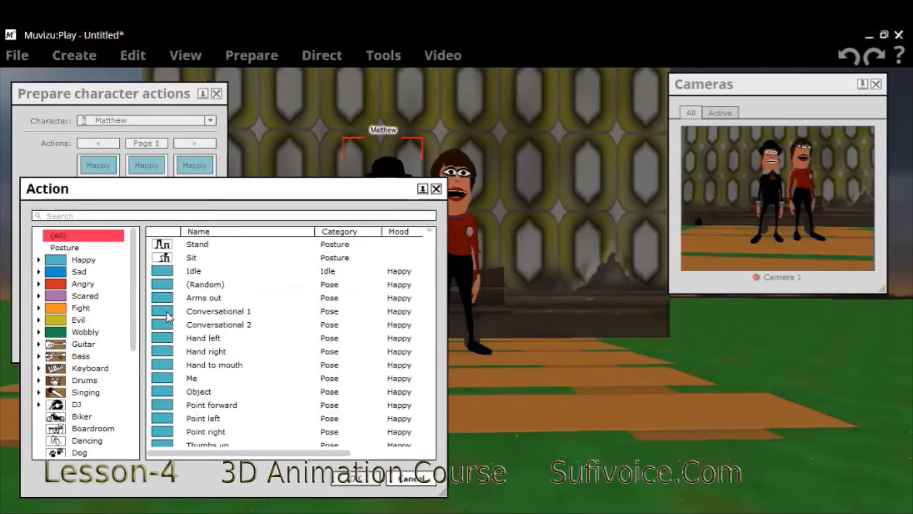
{"action": "left_click_drag", "start_coordinate": [169, 317], "coordinate": [172, 316]}
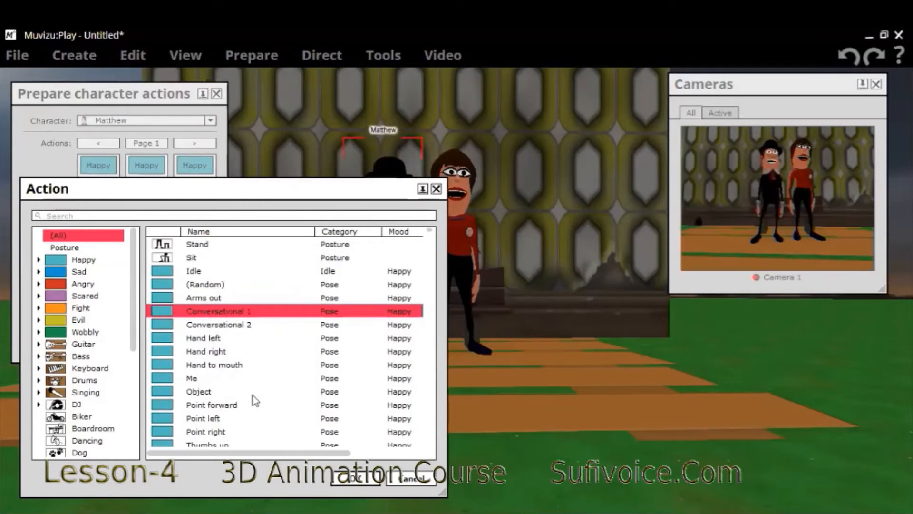
{"action": "left_click", "coordinate": [363, 480]}
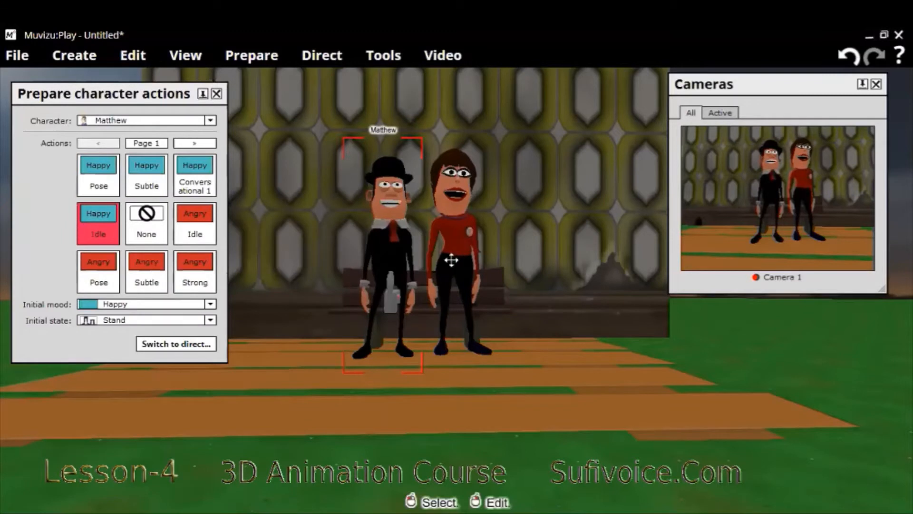
Replace the Happy Strong action in Emily's prepared character actions with the Conversational 2 pose and open the Timeline
{"action": "left_click", "coordinate": [453, 260]}
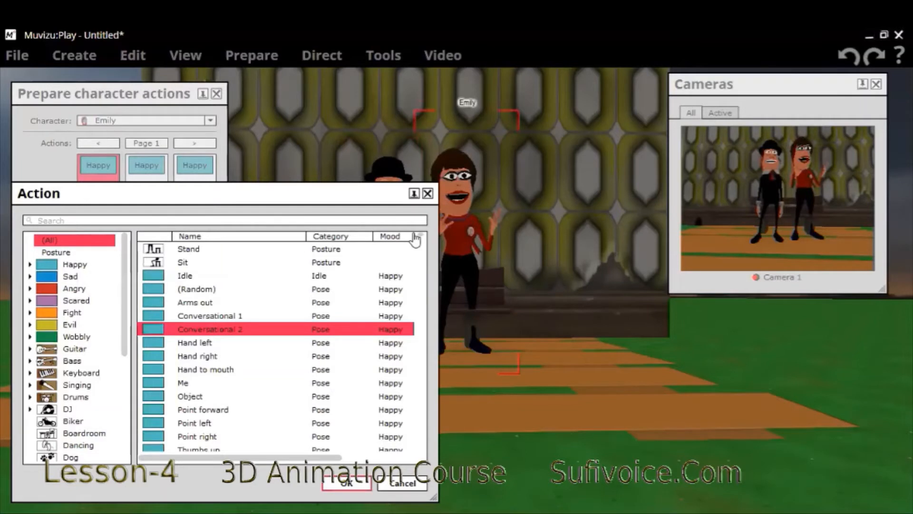
{"action": "left_click", "coordinate": [347, 483]}
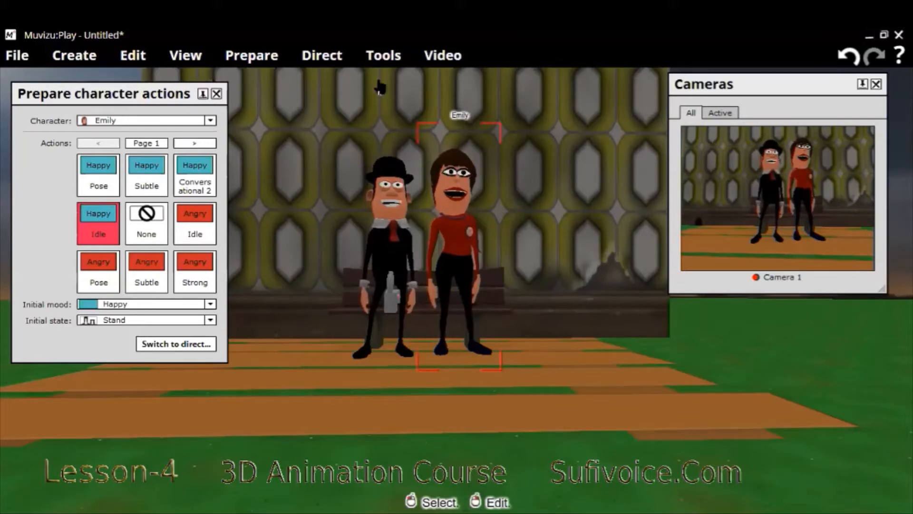
{"action": "left_click", "coordinate": [217, 93]}
{"action": "left_click", "coordinate": [381, 59]}
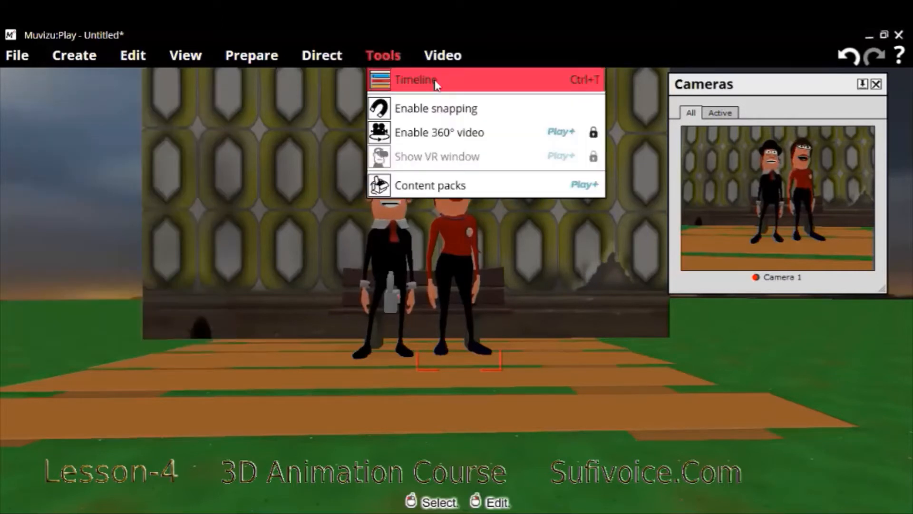
{"action": "left_click", "coordinate": [435, 80]}
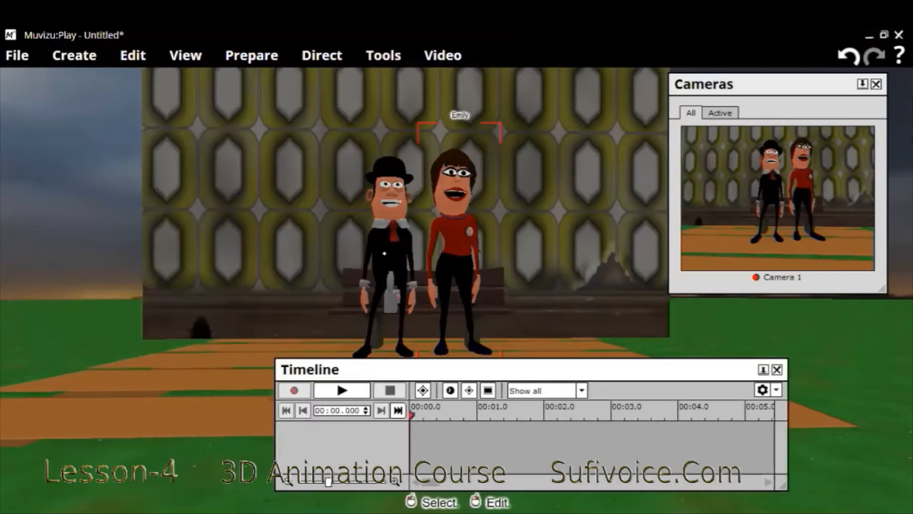
Preview the Conversational 1 pose on Matthew from his prepared character actions, keeping both characters in view
{"action": "left_click", "coordinate": [384, 253]}
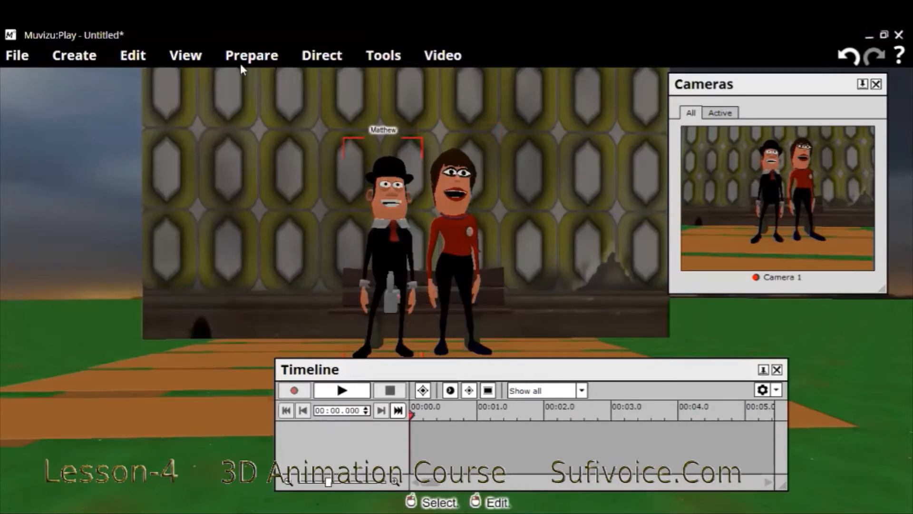
{"action": "left_click", "coordinate": [259, 56]}
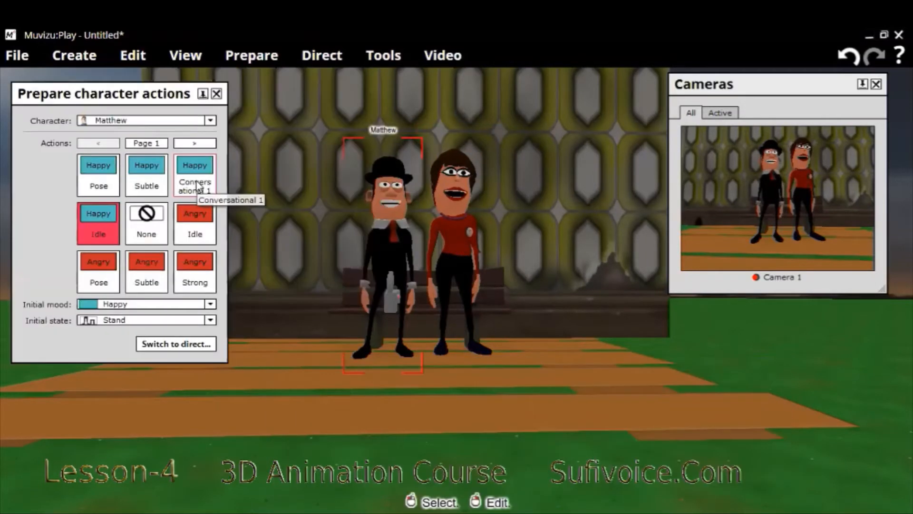
{"action": "left_click", "coordinate": [211, 320]}
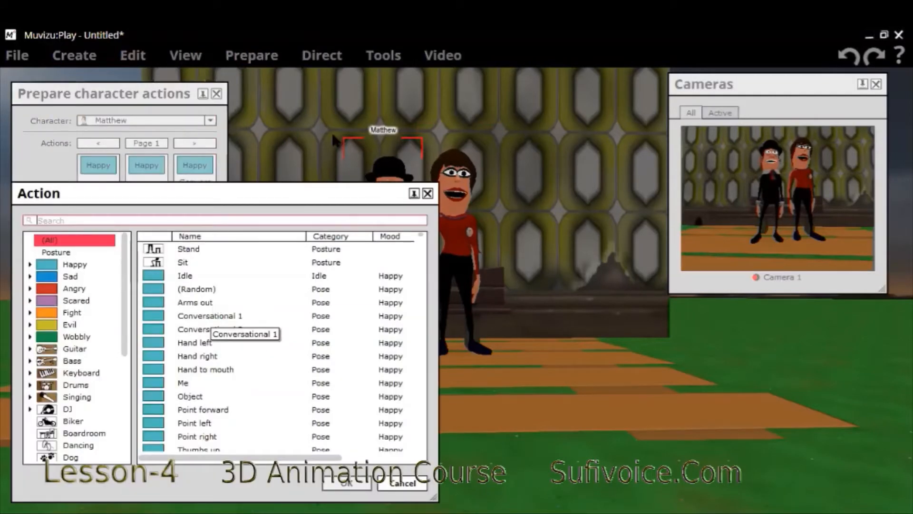
{"action": "left_click", "coordinate": [212, 316]}
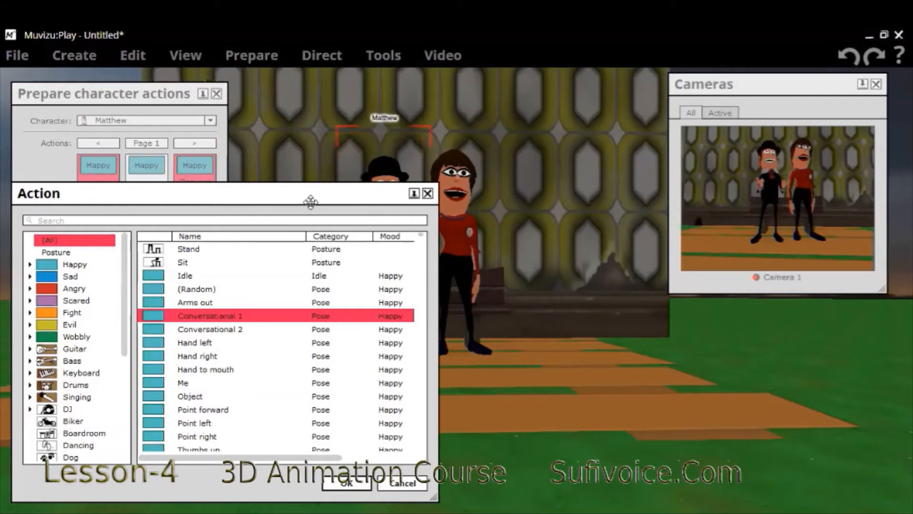
{"action": "left_click_drag", "start_coordinate": [310, 202], "coordinate": [197, 202]}
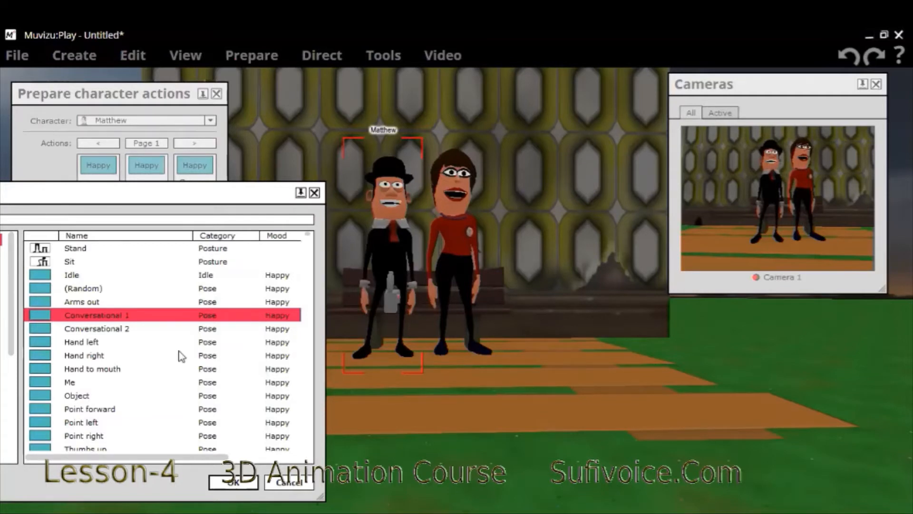
{"action": "key", "text": "Return"}
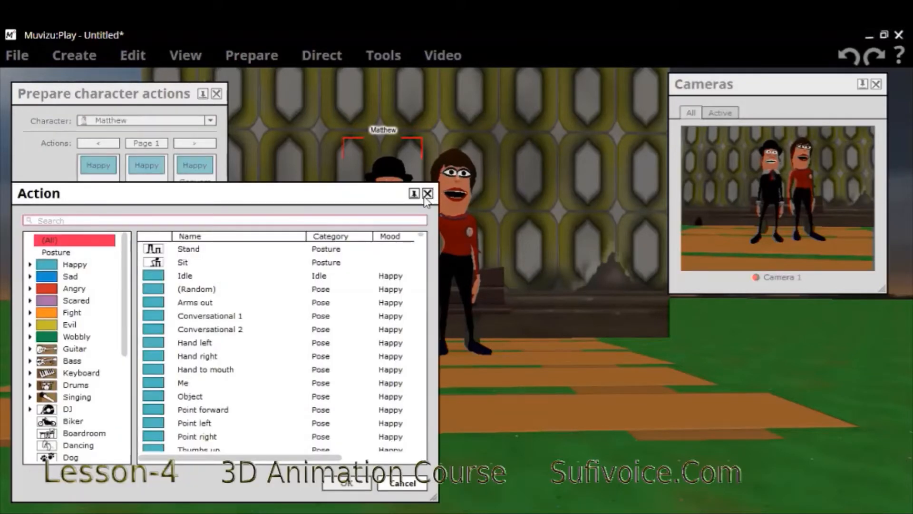
{"action": "left_click", "coordinate": [427, 194]}
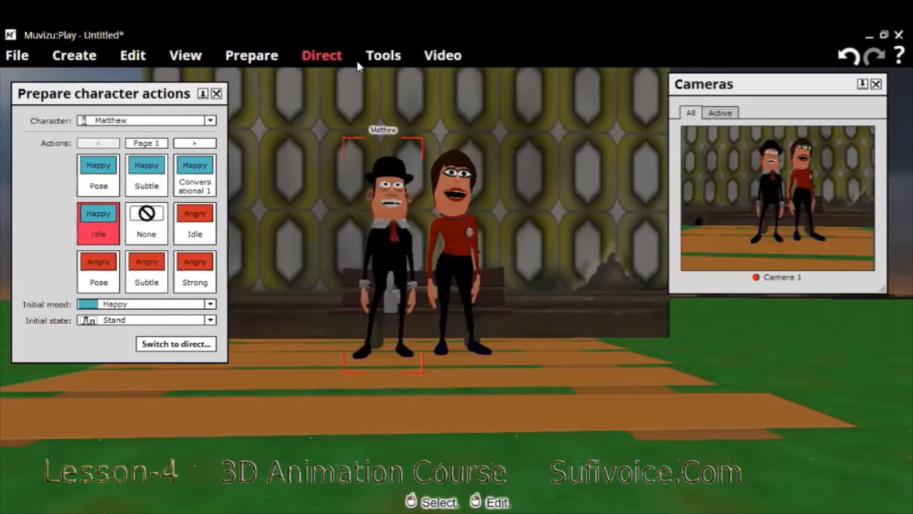
{"action": "left_click", "coordinate": [357, 61]}
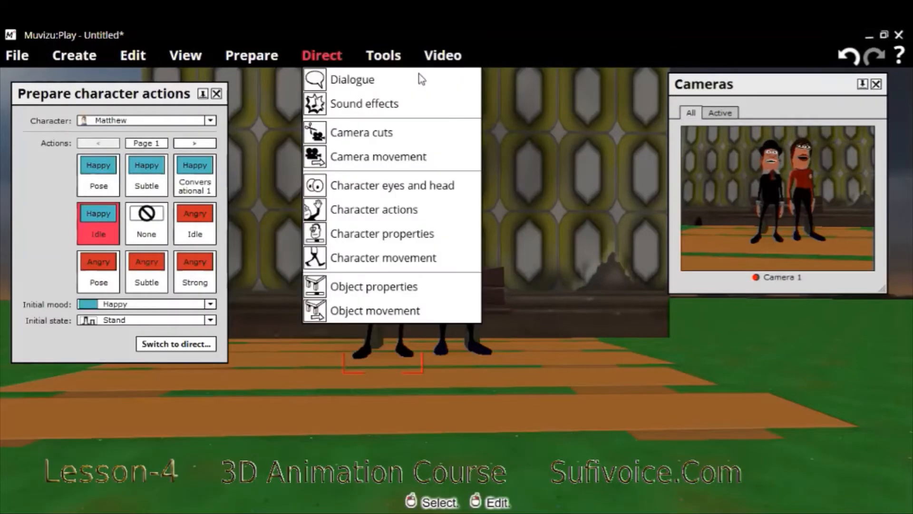
{"action": "left_click", "coordinate": [383, 58]}
{"action": "left_click", "coordinate": [384, 57]}
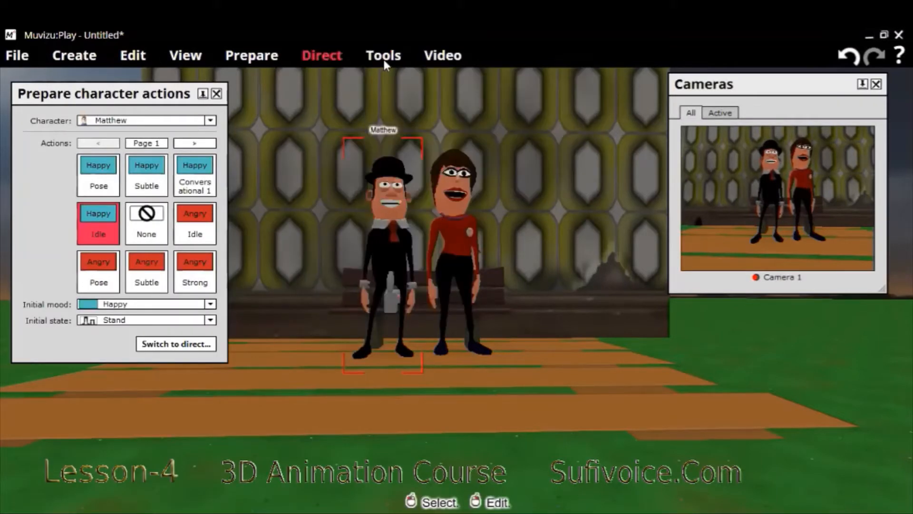
{"action": "left_click", "coordinate": [376, 59]}
{"action": "left_click", "coordinate": [269, 57]}
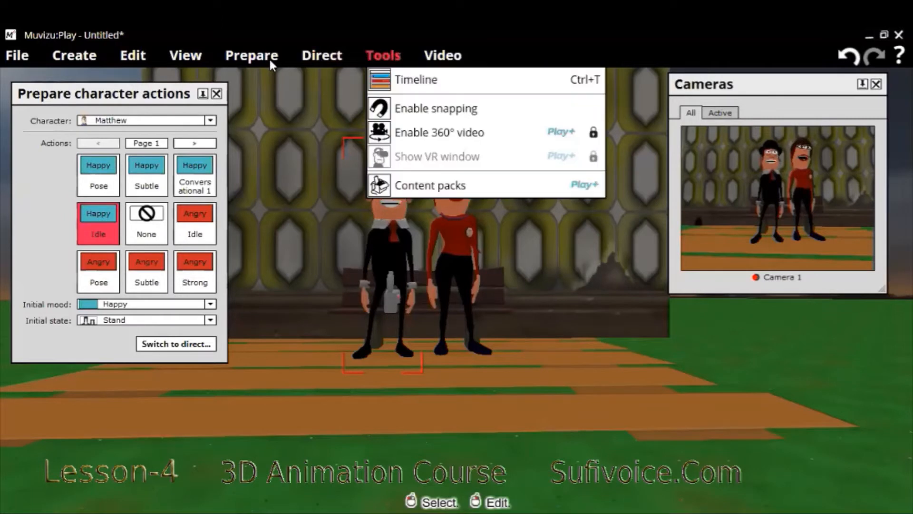
{"action": "left_click", "coordinate": [339, 63]}
{"action": "left_click", "coordinate": [391, 217]}
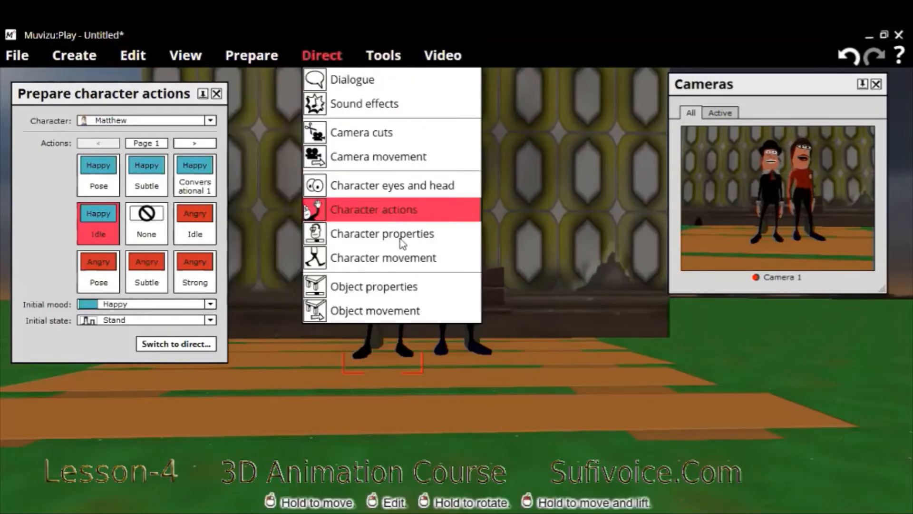
Record Matthew performing Conversational 1 on the Timeline by directing his character actions, stopping at about 6.5 seconds
{"action": "left_click", "coordinate": [382, 56]}
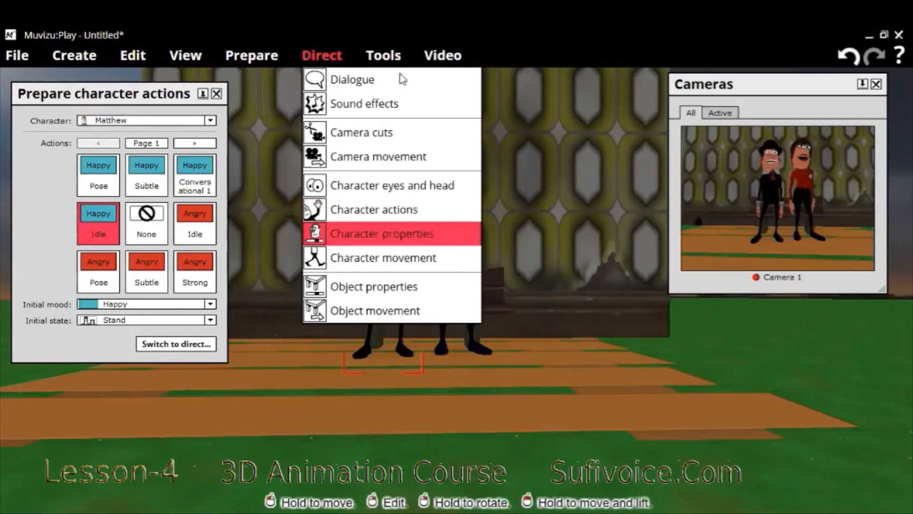
{"action": "left_click", "coordinate": [403, 79]}
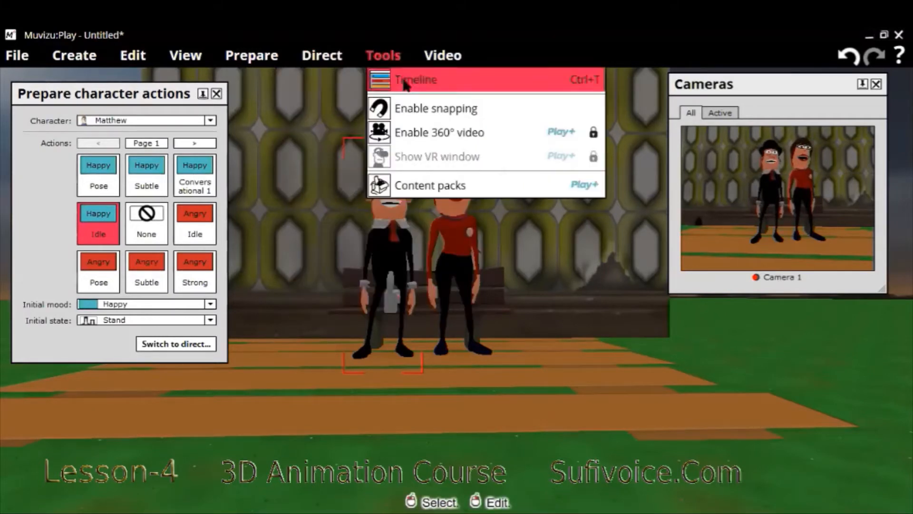
{"action": "left_click", "coordinate": [405, 80]}
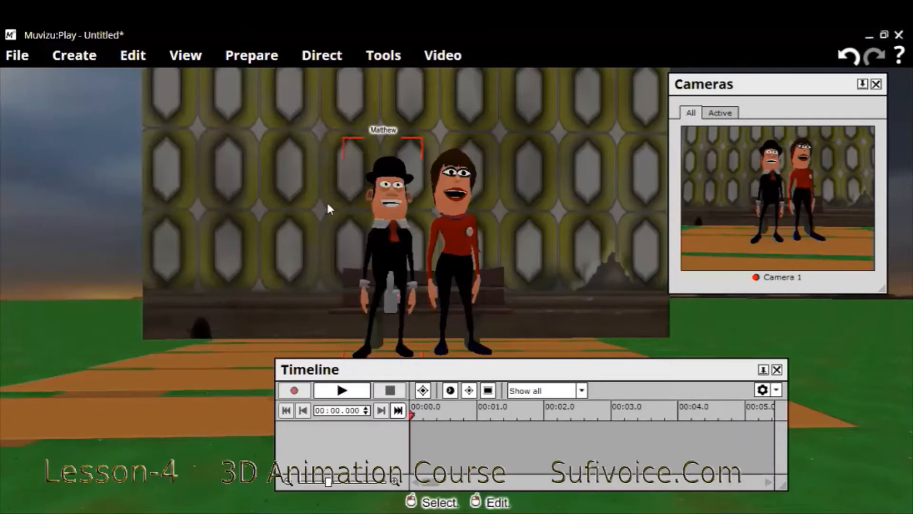
{"action": "left_click", "coordinate": [251, 55]}
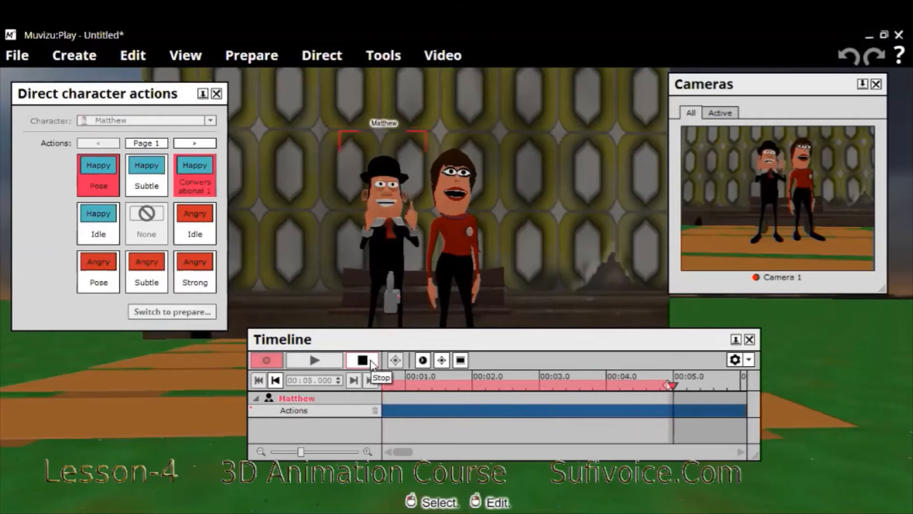
{"action": "left_click", "coordinate": [371, 361]}
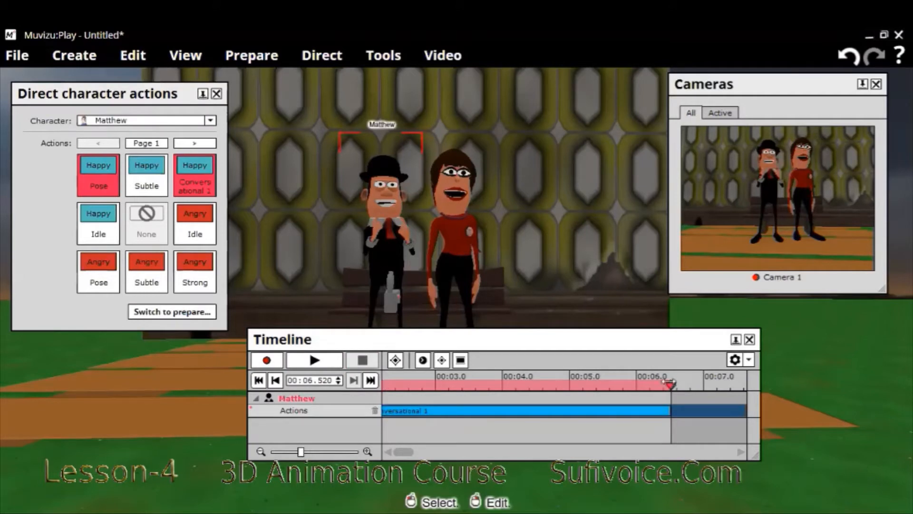
Rewind the Timeline to near its start, play back Matthew's recorded action and close the Timeline
{"action": "left_click_drag", "start_coordinate": [670, 382], "coordinate": [349, 402]}
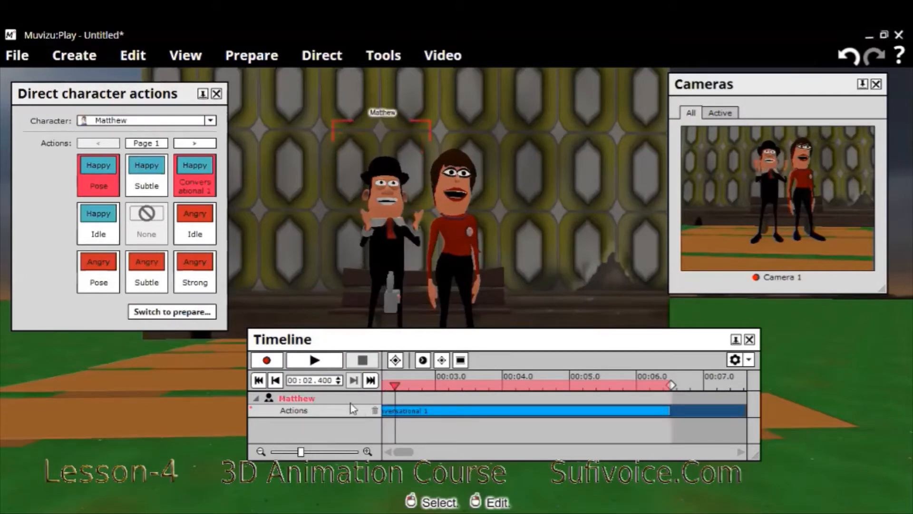
{"action": "left_click", "coordinate": [339, 365]}
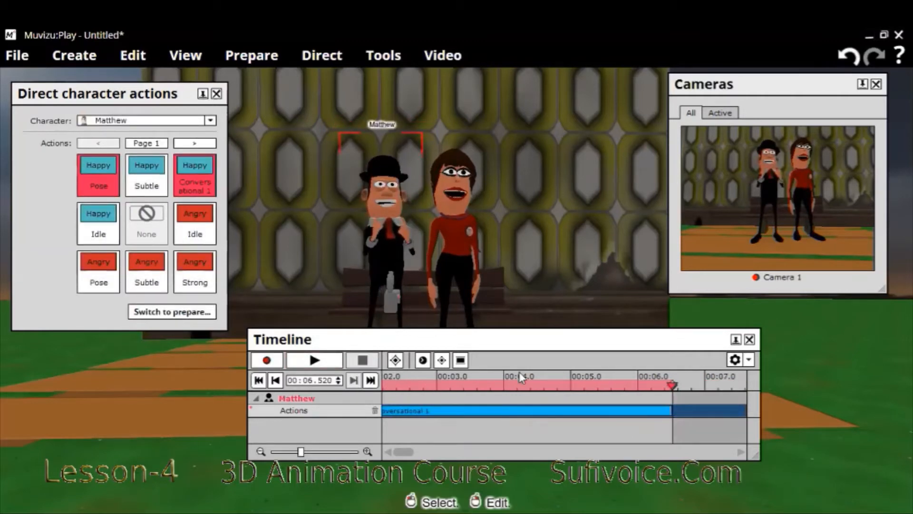
{"action": "left_click", "coordinate": [750, 340]}
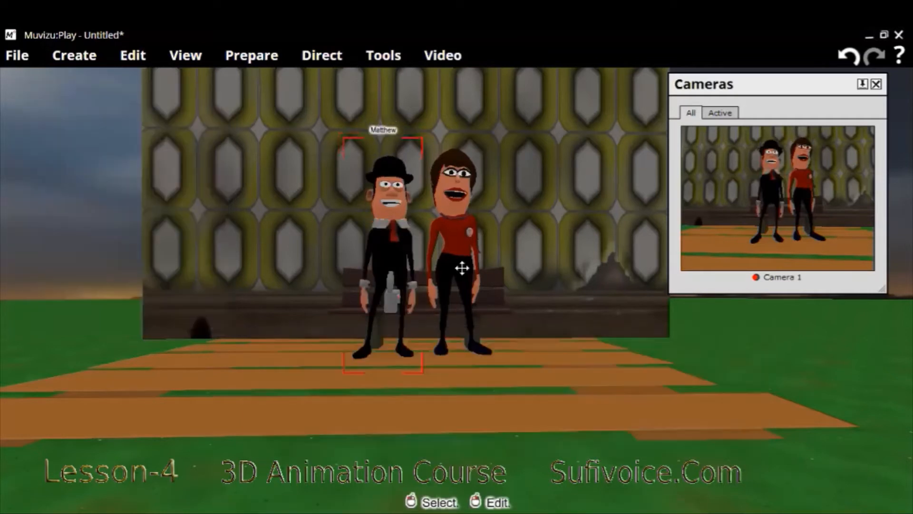
Record Emily performing Conversational 2 on the Timeline from about 6.5 seconds by directing her character actions
{"action": "left_click", "coordinate": [461, 268]}
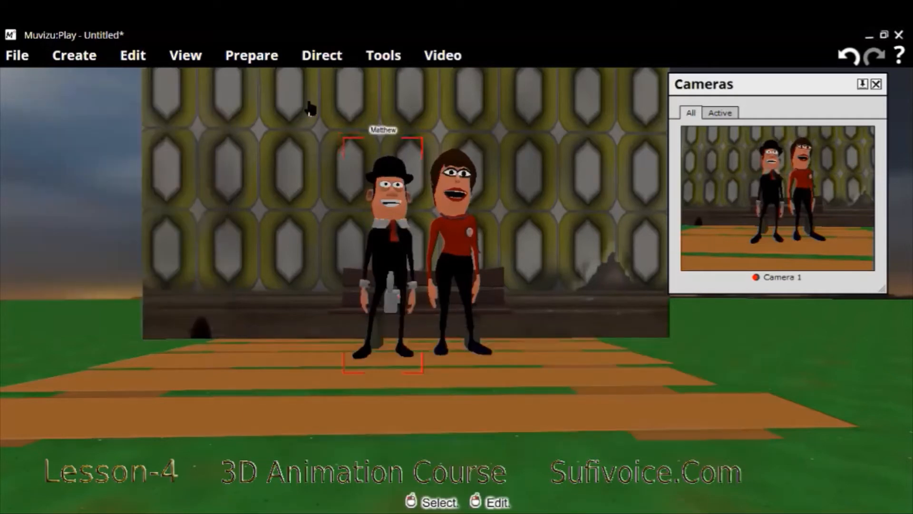
{"action": "left_click", "coordinate": [259, 58]}
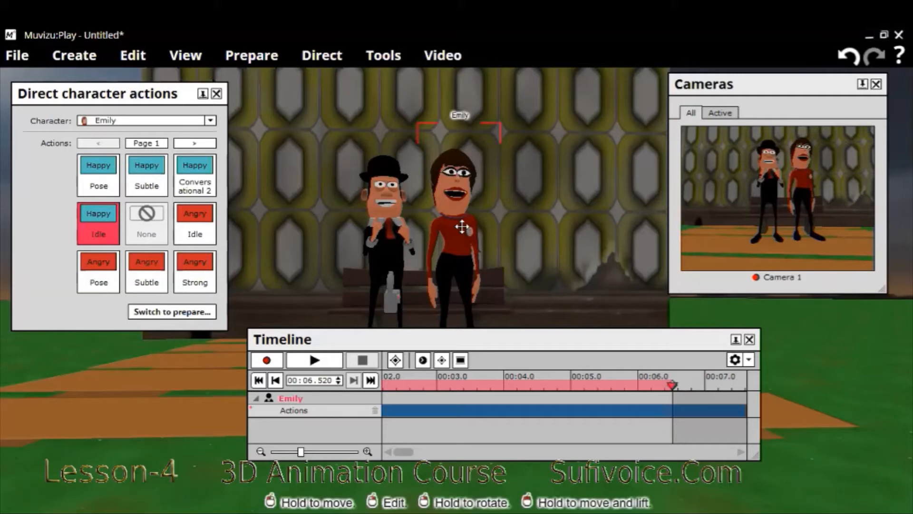
{"action": "left_click", "coordinate": [267, 364]}
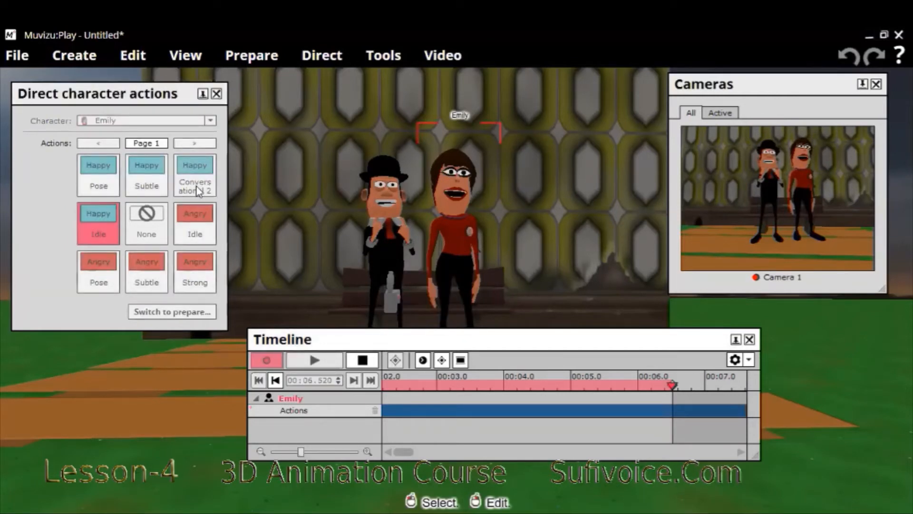
{"action": "left_click", "coordinate": [198, 190]}
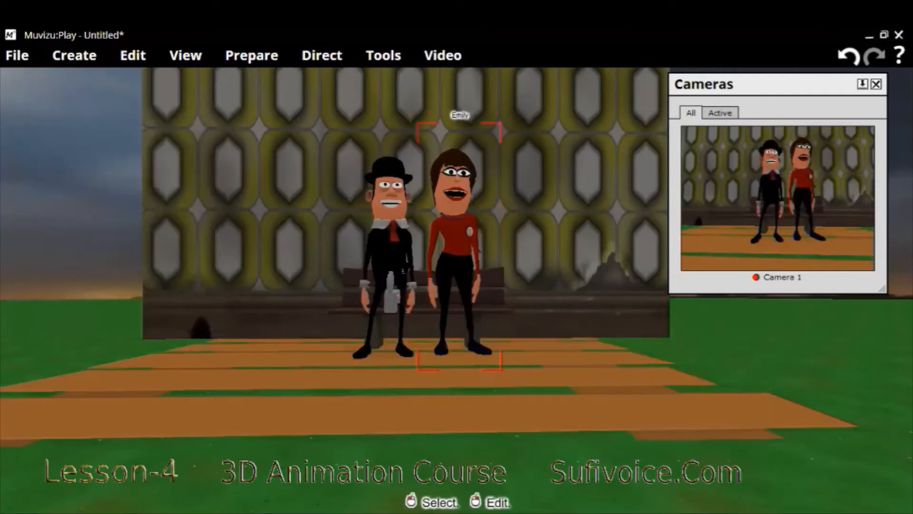
Open the Timeline with both characters' tracks, move its window clear of the scene's lower edge and briefly play the recording
{"action": "left_click", "coordinate": [380, 58]}
{"action": "left_click", "coordinate": [422, 77]}
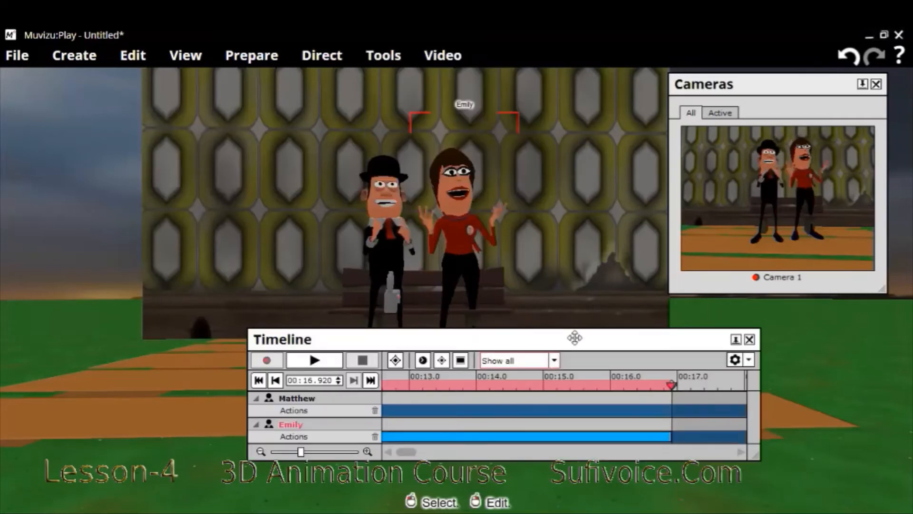
{"action": "left_click_drag", "start_coordinate": [574, 338], "coordinate": [485, 294]}
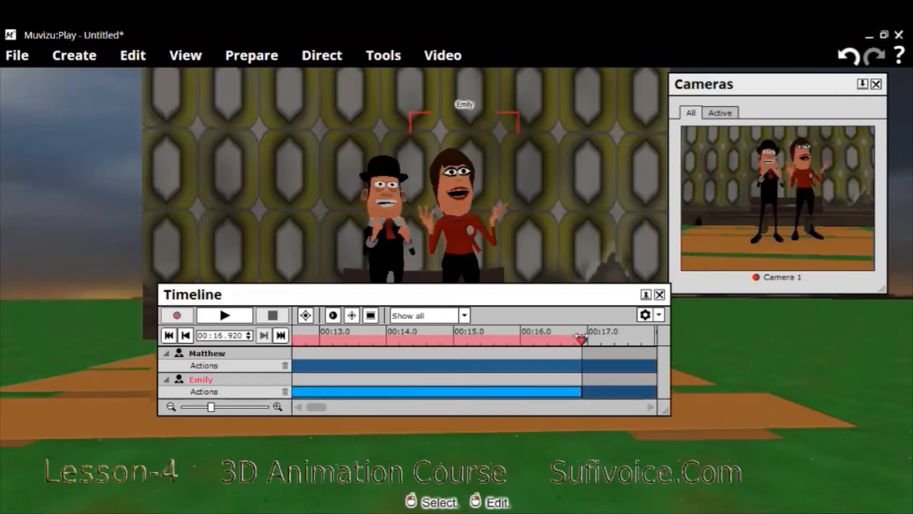
{"action": "left_click", "coordinate": [199, 376]}
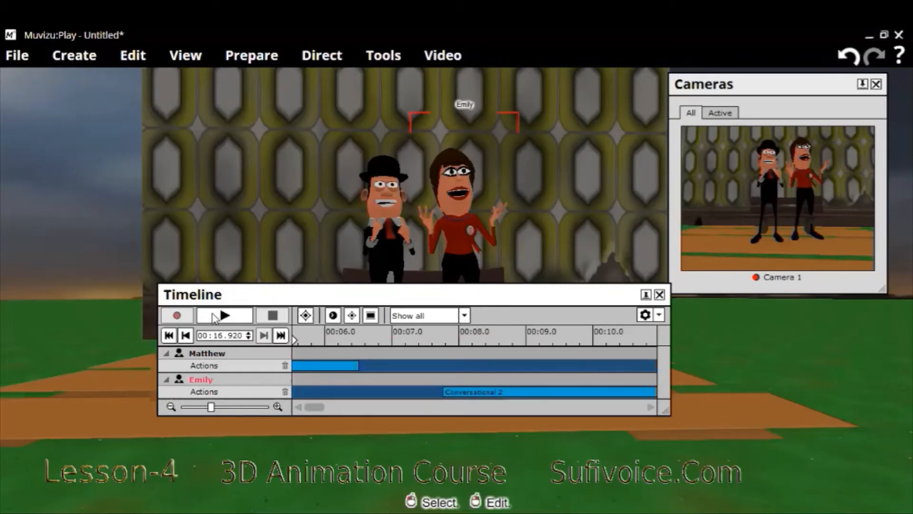
{"action": "left_click", "coordinate": [214, 316]}
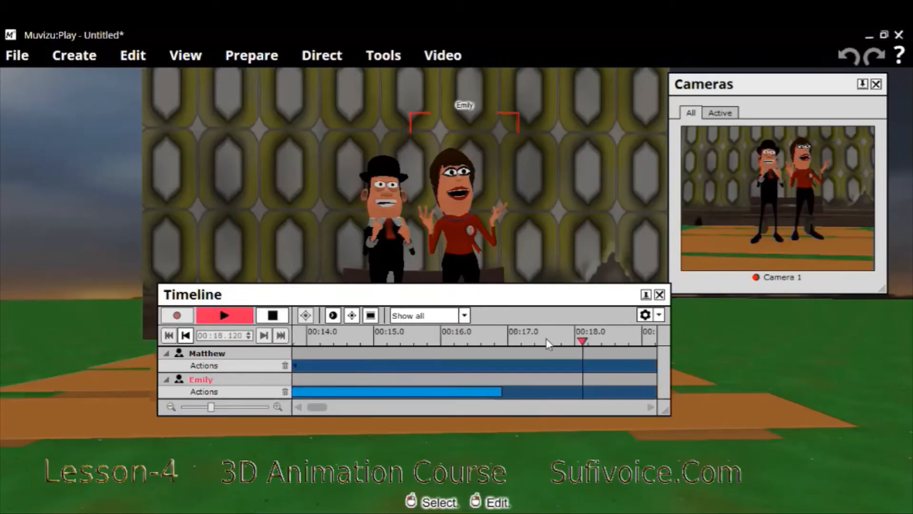
{"action": "left_click", "coordinate": [215, 318]}
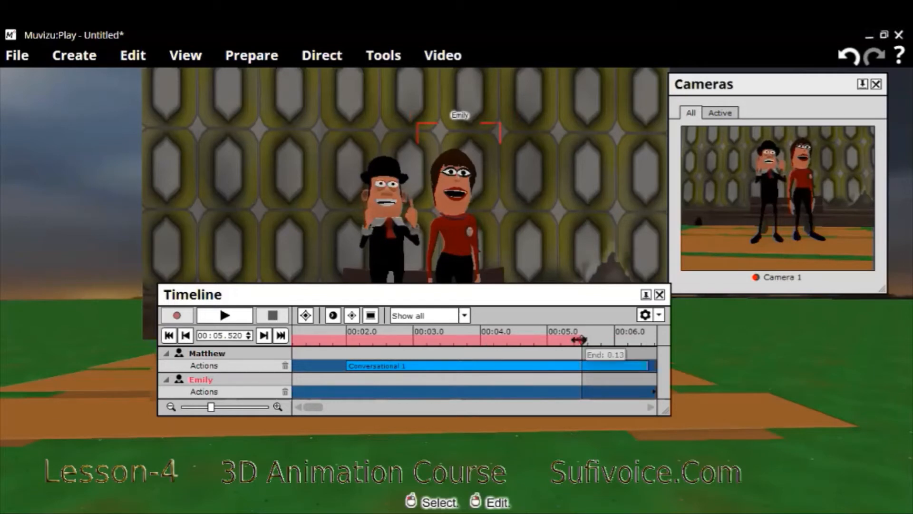
Move the playhead back to about 4.2 seconds, play both characters' recorded actions and stop at about 21.3 seconds
{"action": "left_click_drag", "start_coordinate": [579, 340], "coordinate": [494, 340]}
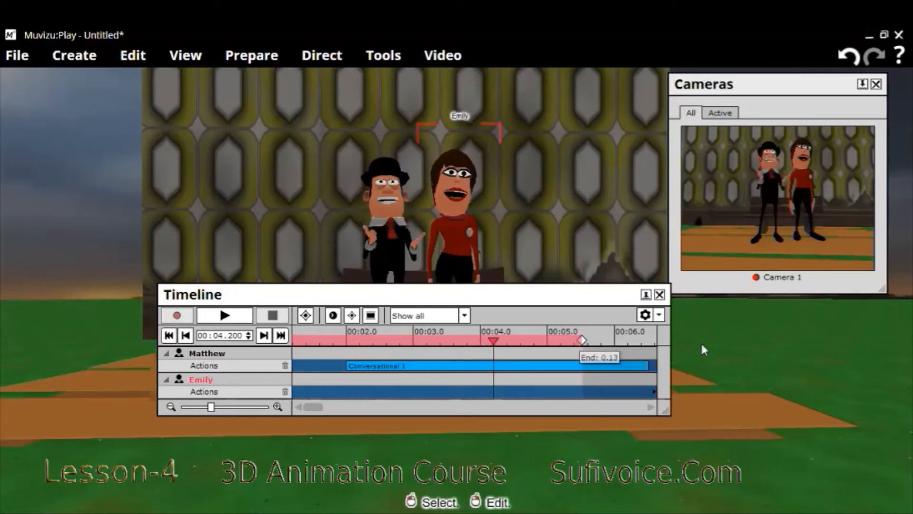
{"action": "left_click_drag", "start_coordinate": [704, 350], "coordinate": [404, 365]}
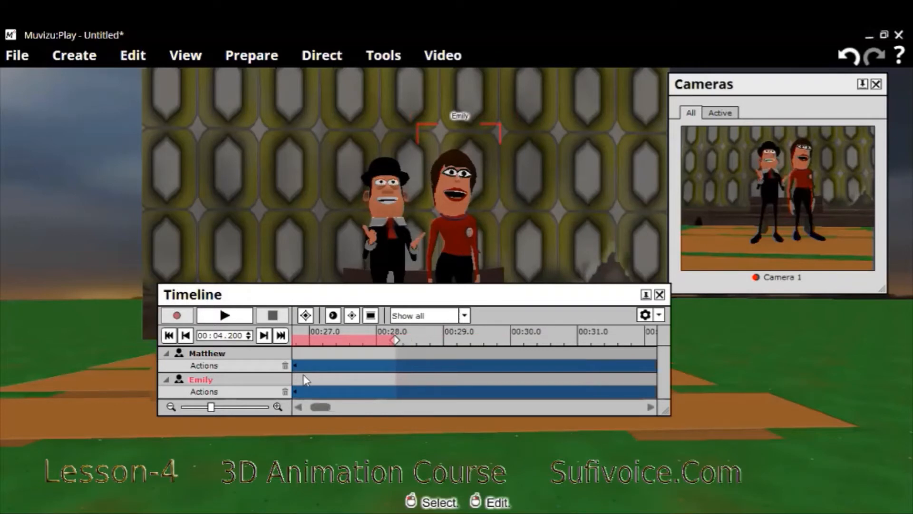
{"action": "left_click", "coordinate": [244, 316]}
{"action": "left_click", "coordinate": [244, 317]}
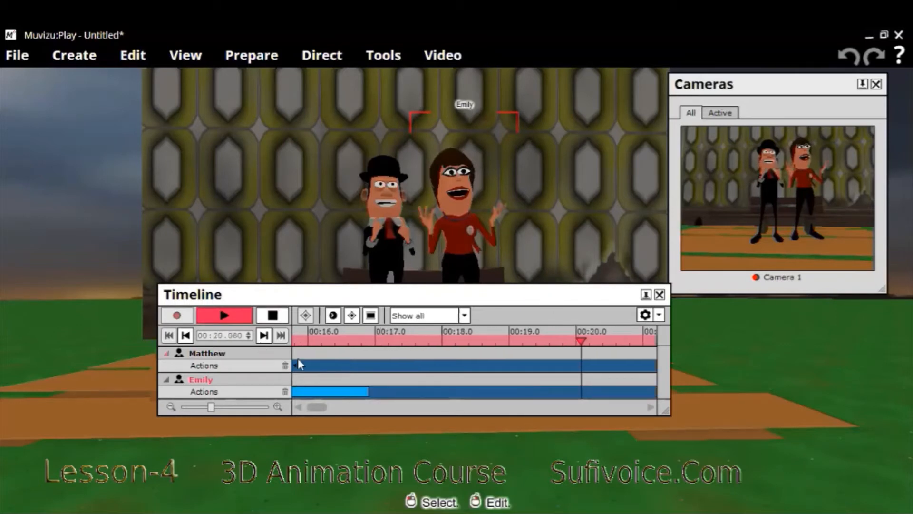
{"action": "left_click", "coordinate": [273, 316]}
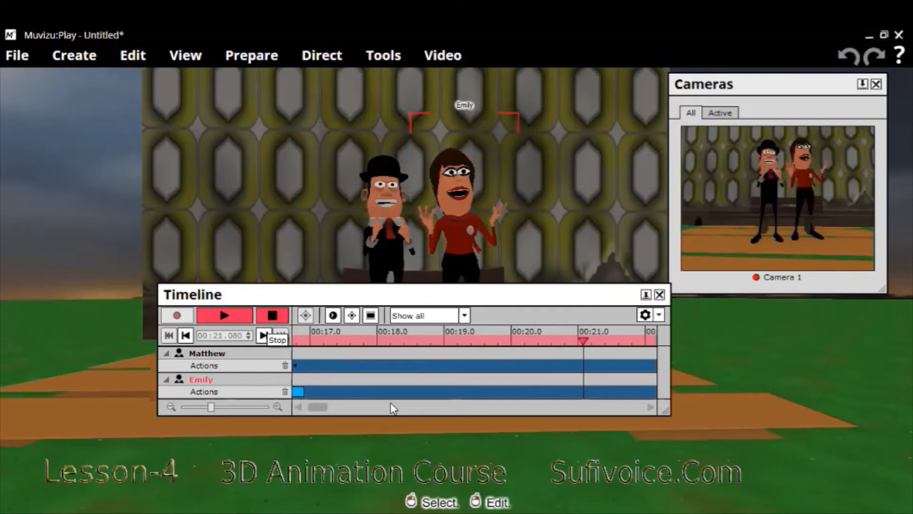
Adjust Emily's Conversational 2 block on the Timeline so it ends at about 15.2 seconds, and close the Timeline
{"action": "left_click", "coordinate": [314, 409]}
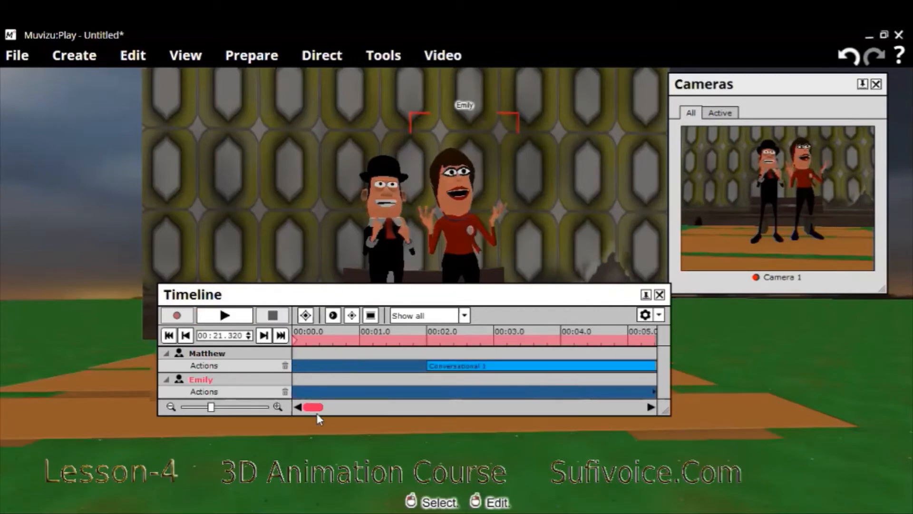
{"action": "left_click", "coordinate": [598, 393]}
{"action": "left_click_drag", "start_coordinate": [539, 398], "coordinate": [410, 408]}
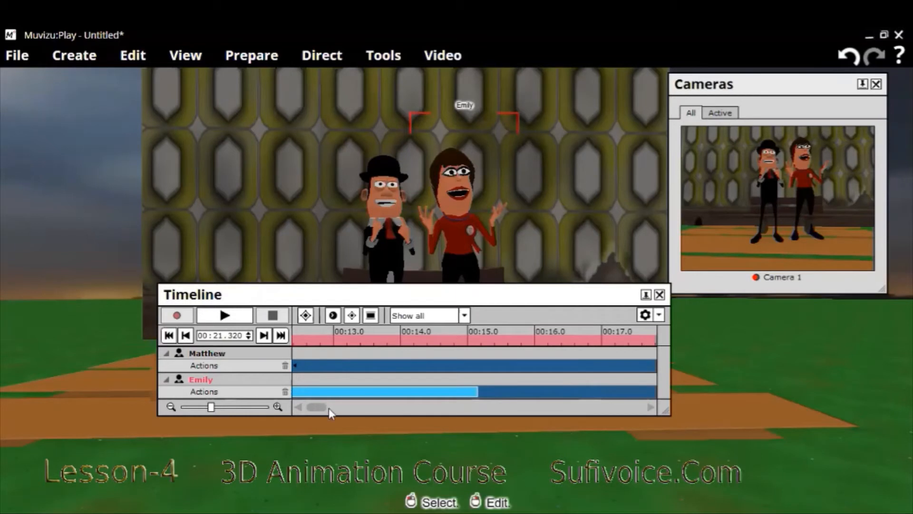
{"action": "left_click", "coordinate": [344, 408]}
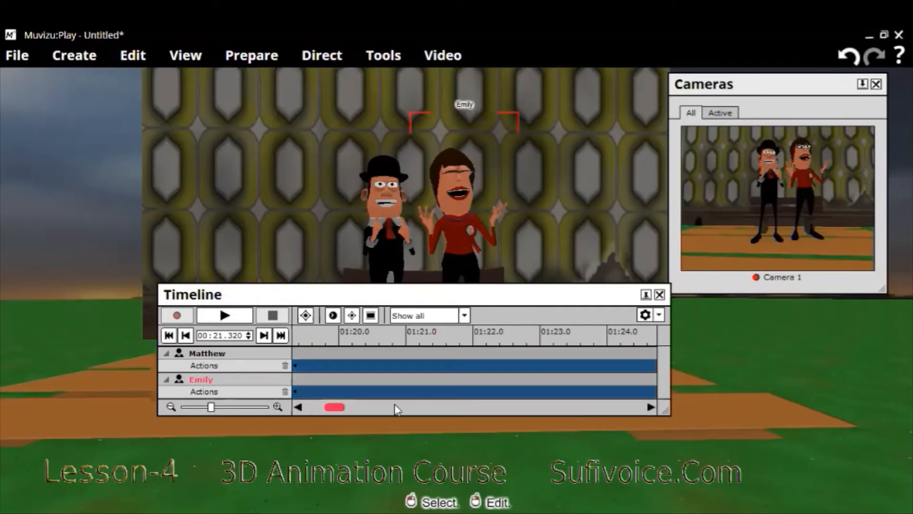
{"action": "left_click", "coordinate": [612, 408]}
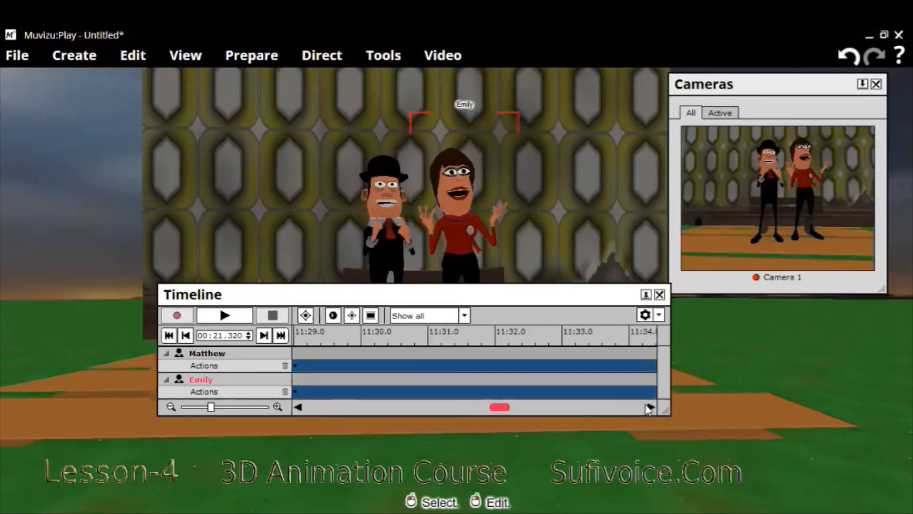
{"action": "left_click", "coordinate": [613, 408]}
{"action": "left_click_drag", "start_coordinate": [659, 404], "coordinate": [250, 407]}
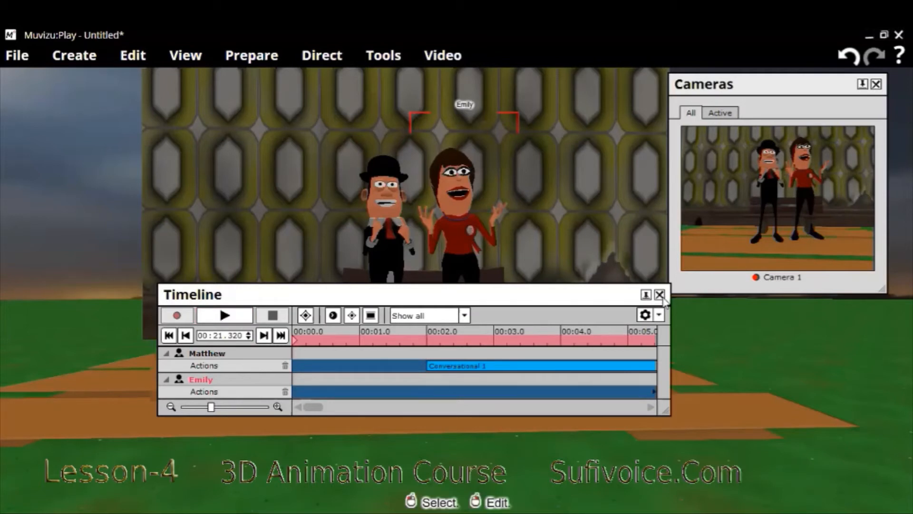
Turn Matthew to face Emily and move him slightly away from her
{"action": "left_click", "coordinate": [398, 278]}
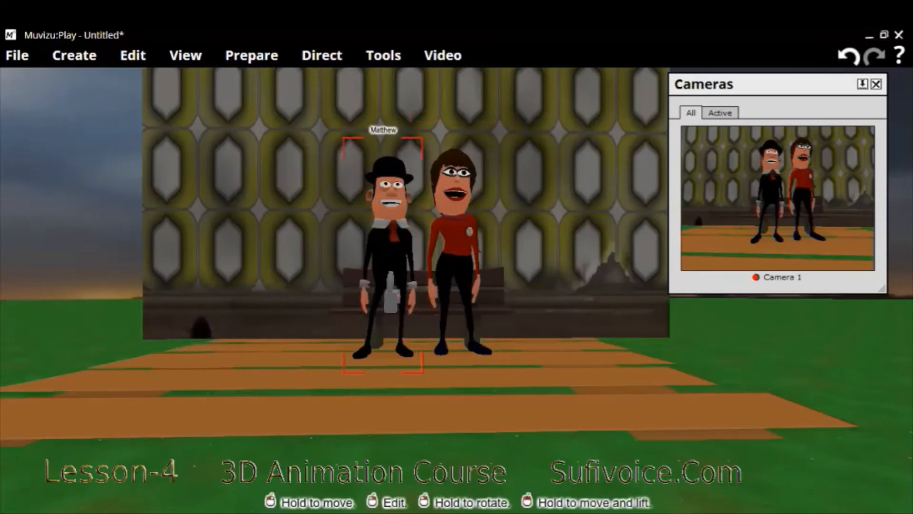
{"action": "left_click_drag", "start_coordinate": [372, 265], "coordinate": [357, 266]}
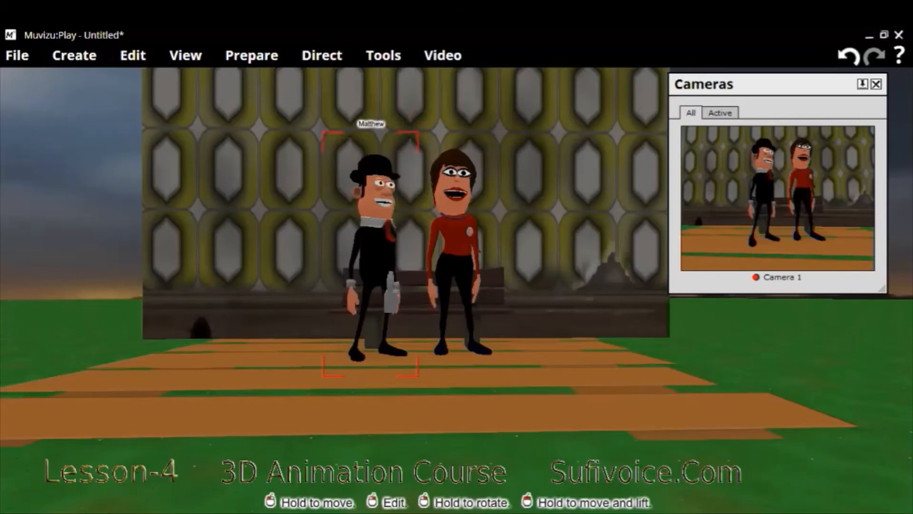
{"action": "left_click_drag", "start_coordinate": [390, 274], "coordinate": [381, 274]}
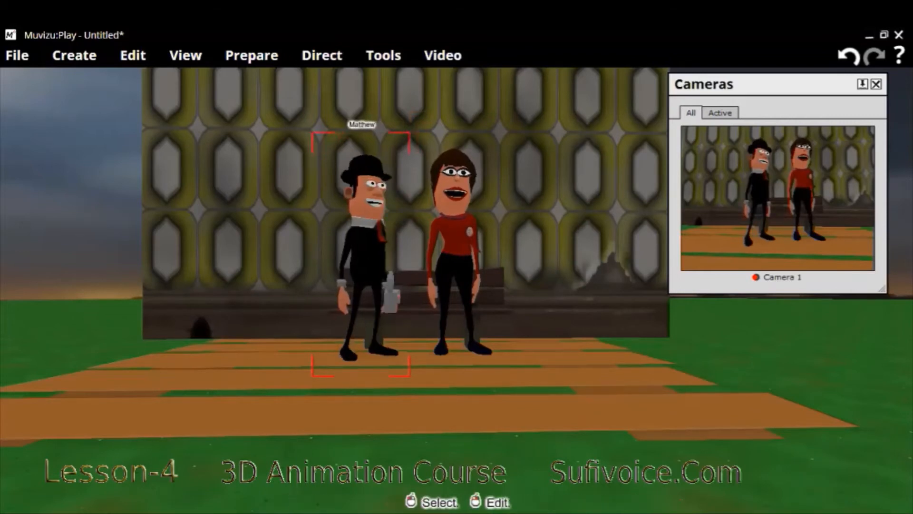
Turn Emily to face Matthew and move her slightly away so there is a gap between them
{"action": "left_click", "coordinate": [454, 252]}
{"action": "right_click_drag", "start_coordinate": [455, 253], "coordinate": [432, 252]}
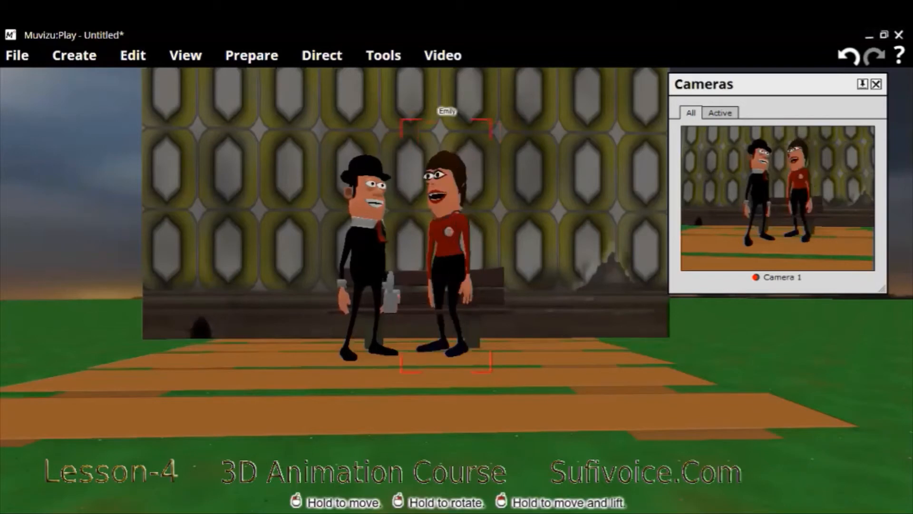
{"action": "right_click_drag", "start_coordinate": [481, 232], "coordinate": [490, 232]}
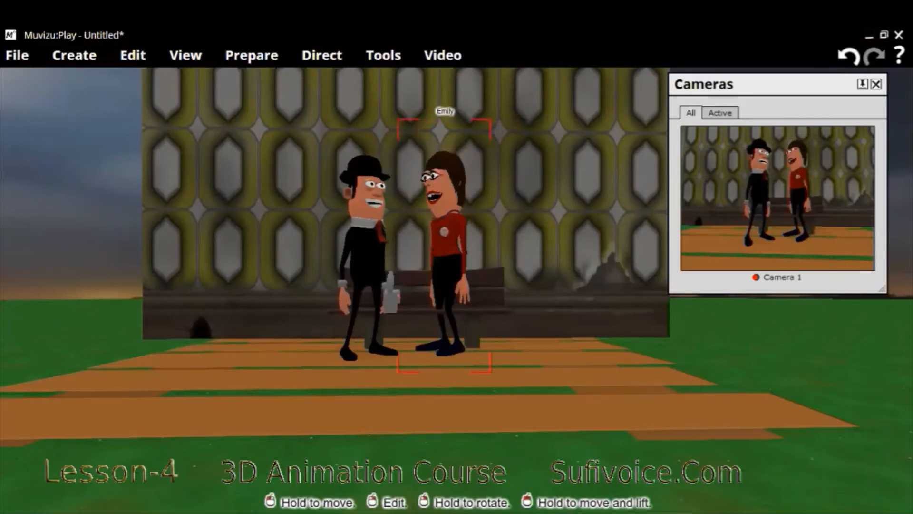
{"action": "left_click_drag", "start_coordinate": [448, 237], "coordinate": [474, 238]}
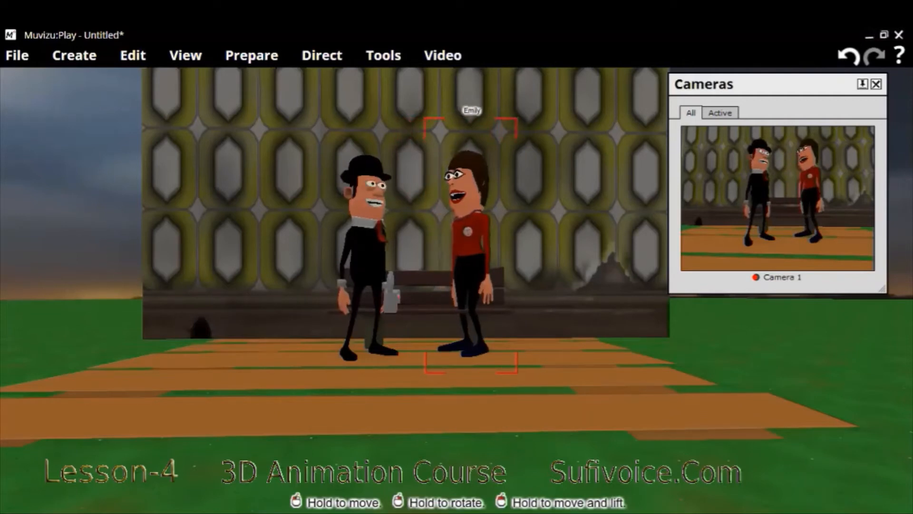
Open the Make video dialog, skipping the Muvizu:Play+ upgrade offer, and preview the conversation video
{"action": "left_click", "coordinate": [447, 57]}
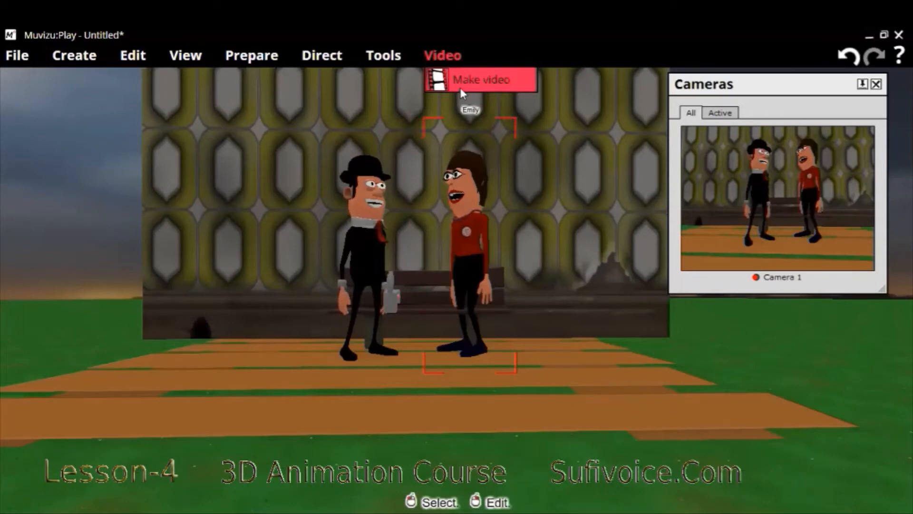
{"action": "left_click", "coordinate": [460, 88]}
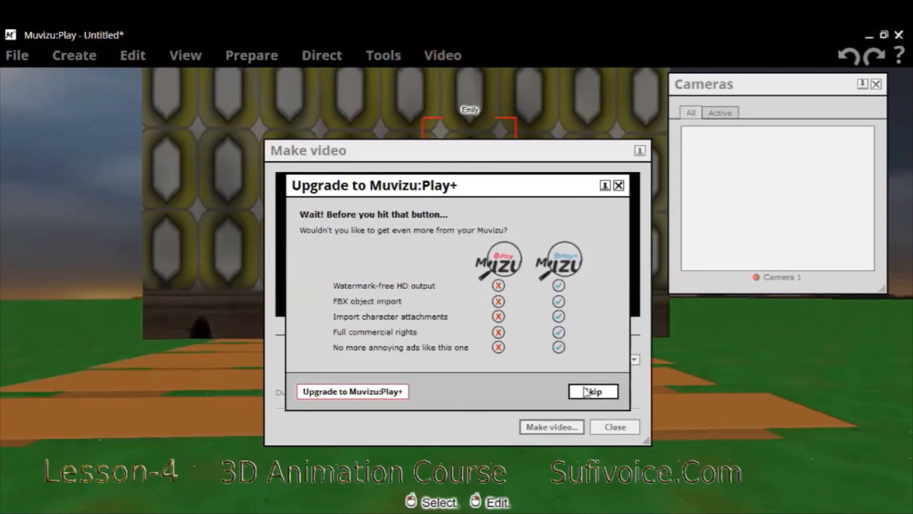
{"action": "left_click", "coordinate": [593, 391]}
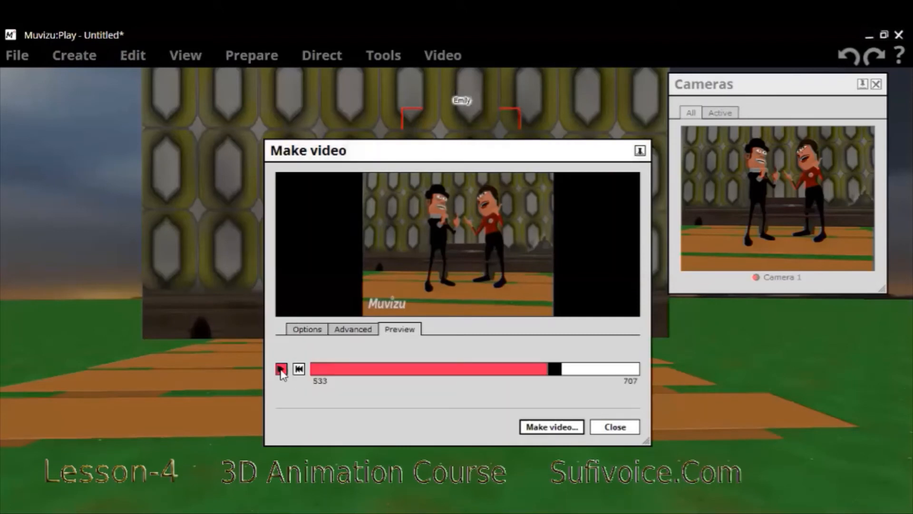
{"action": "left_click", "coordinate": [281, 370]}
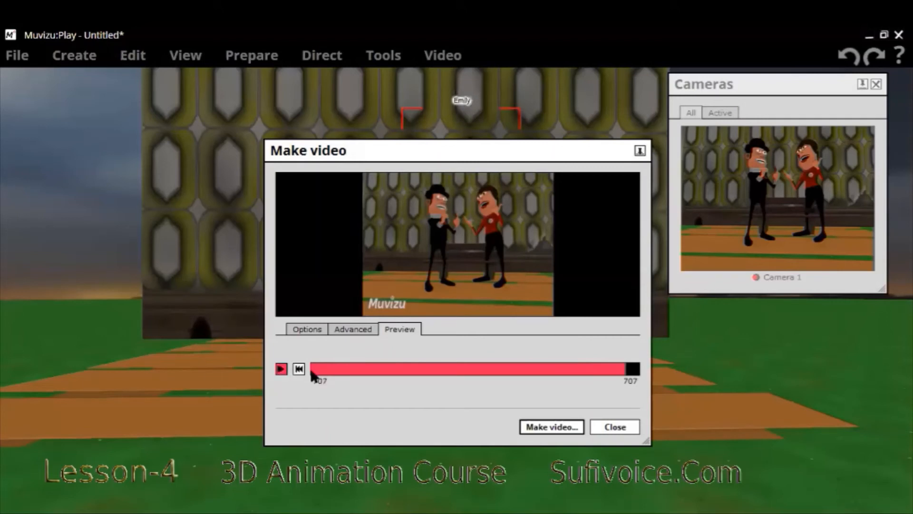
{"action": "left_click", "coordinate": [280, 369]}
Make the video and save it as an MP4 file named actions in the 3d course folder
{"action": "left_click", "coordinate": [548, 430]}
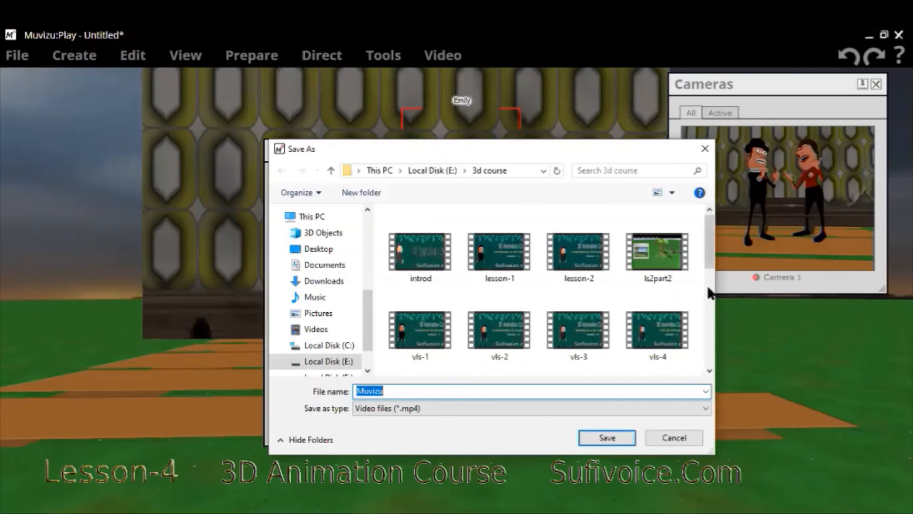
{"action": "scroll", "coordinate": [709, 295], "scroll_direction": "down", "scroll_amount": 2}
{"action": "scroll", "coordinate": [708, 303], "scroll_direction": "down", "scroll_amount": 3}
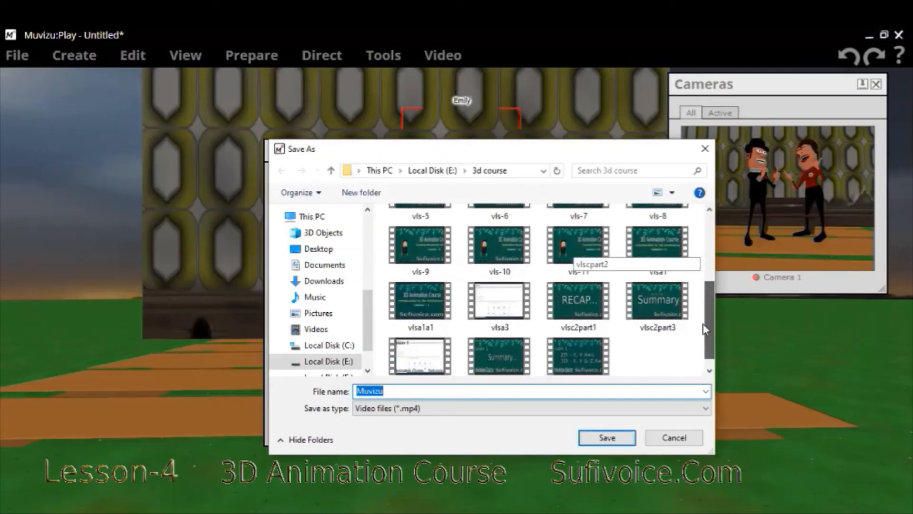
{"action": "scroll", "coordinate": [705, 347], "scroll_direction": "down", "scroll_amount": 1}
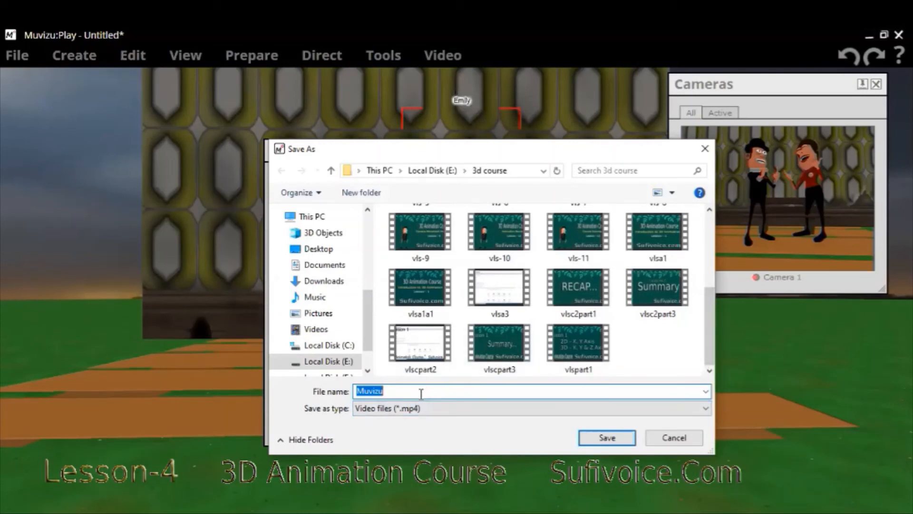
{"action": "type", "text": "actions"}
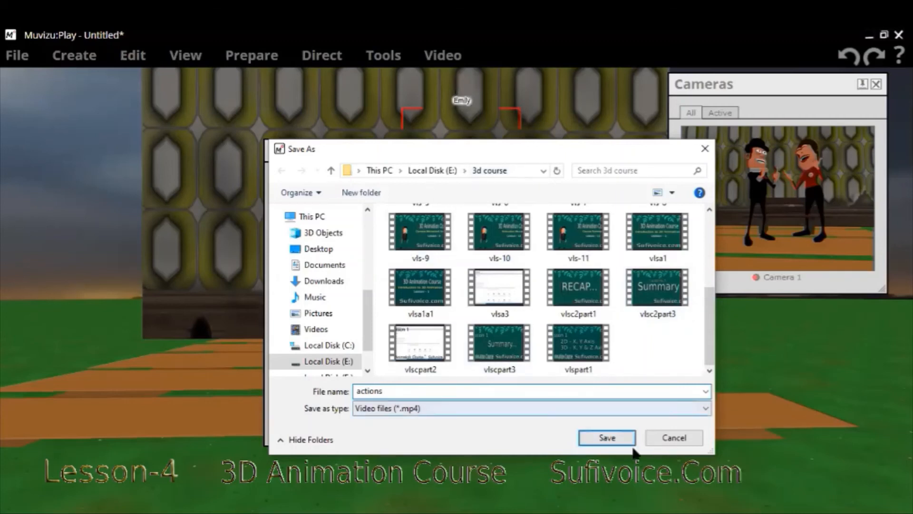
{"action": "left_click", "coordinate": [608, 438]}
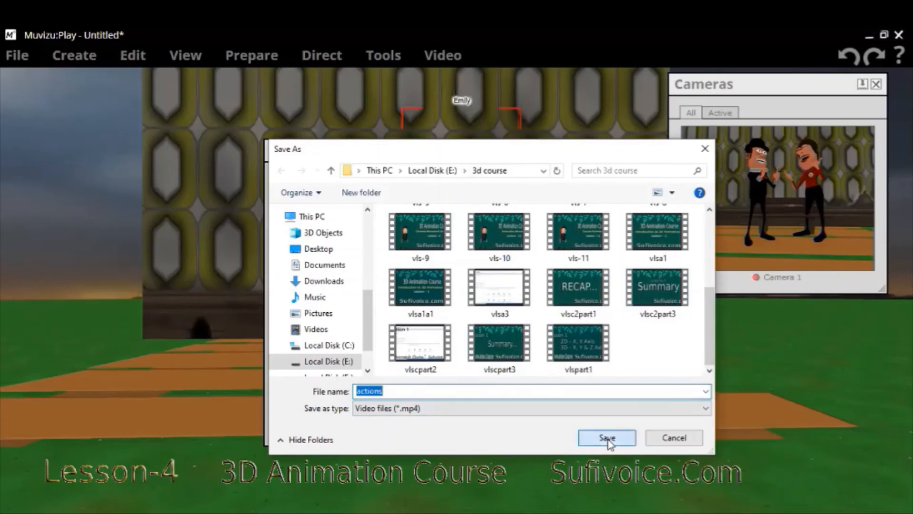